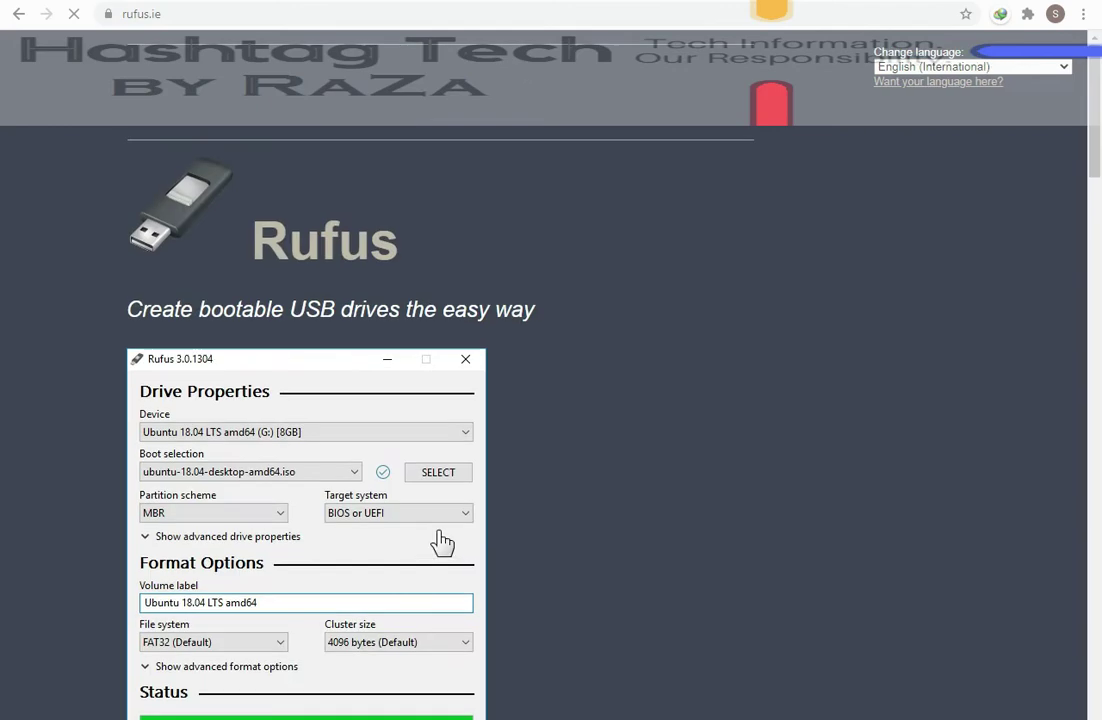
Read through the Rufus website and locate the Rufus 3.11 link in its Download section.
scroll(370, 562, down, 2)
scroll(370, 562, down, 4)
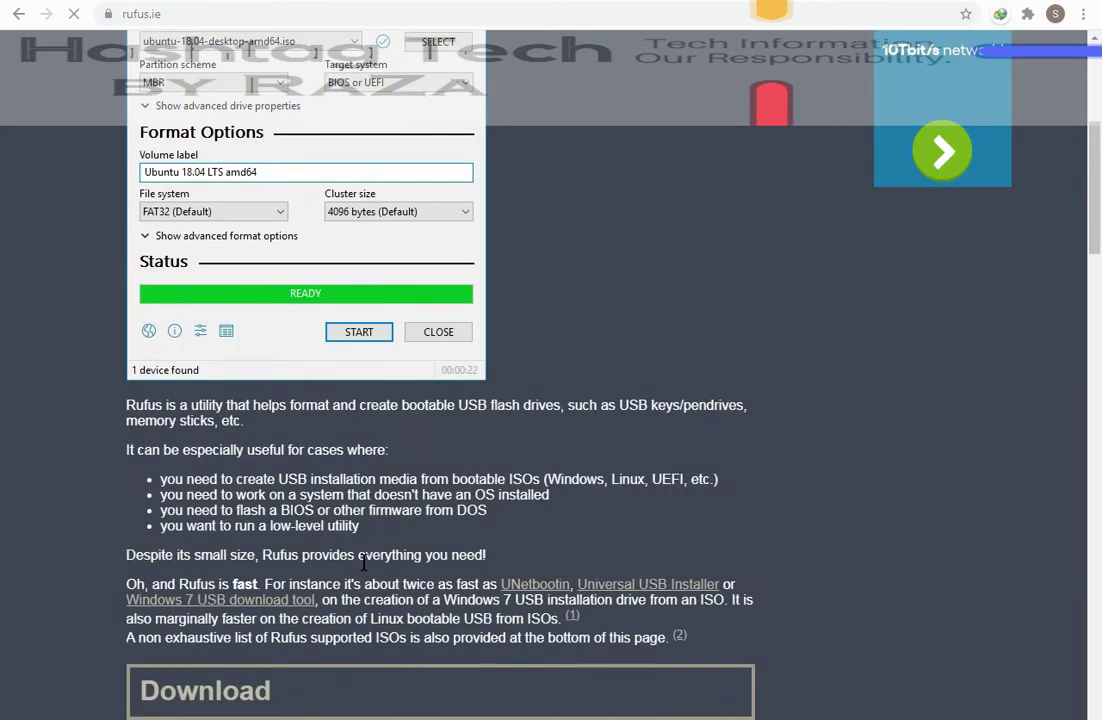
scroll(363, 563, down, 3)
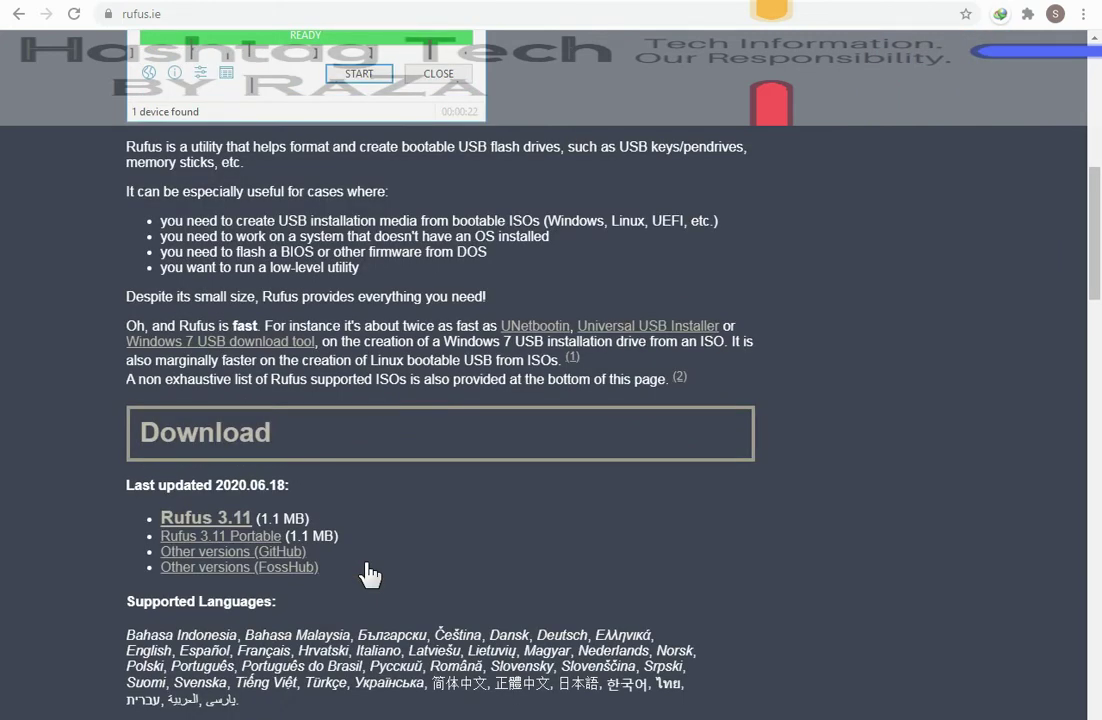
scroll(366, 575, down, 1)
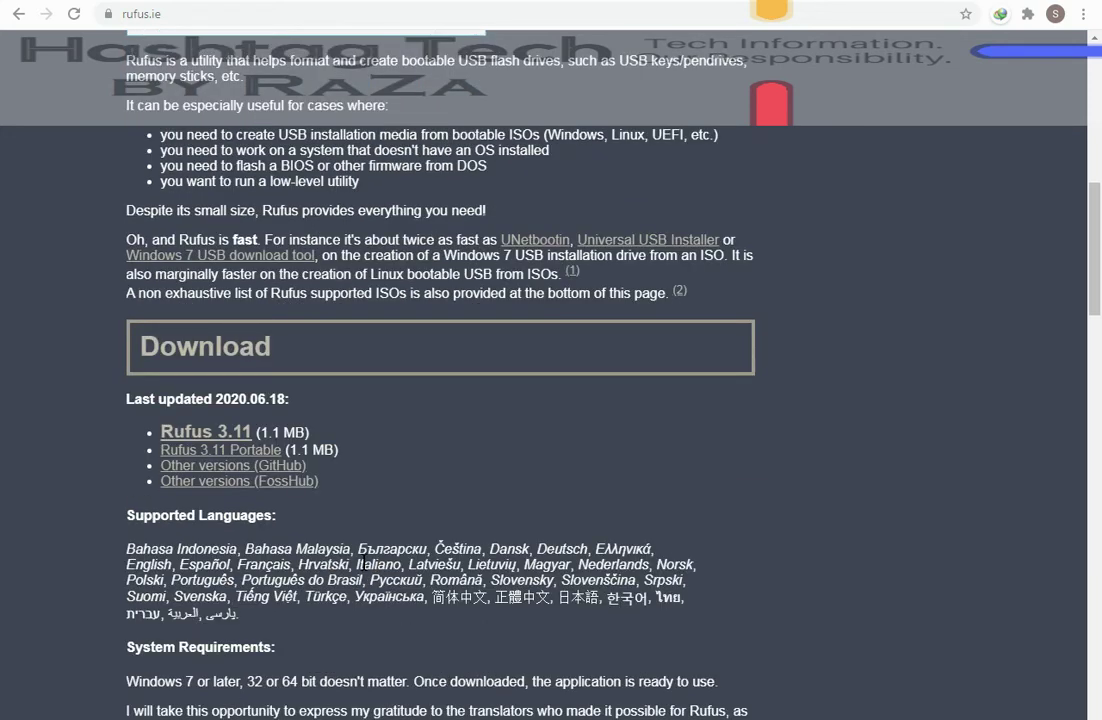
scroll(315, 678, down, 3)
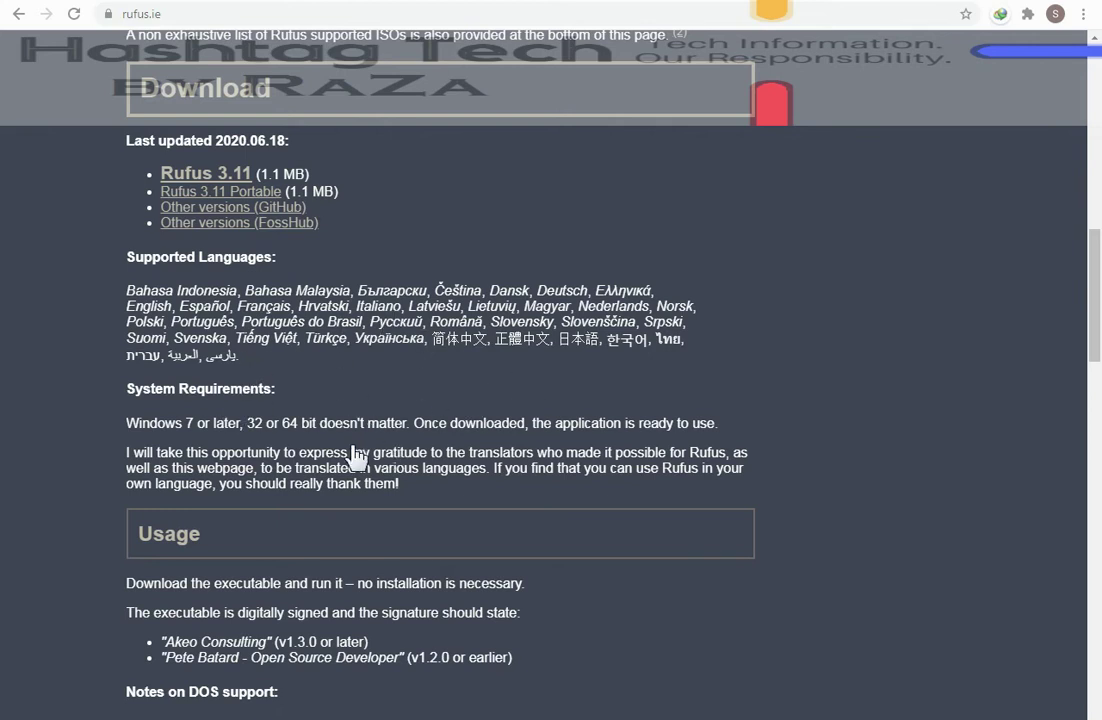
scroll(238, 420, up, 4)
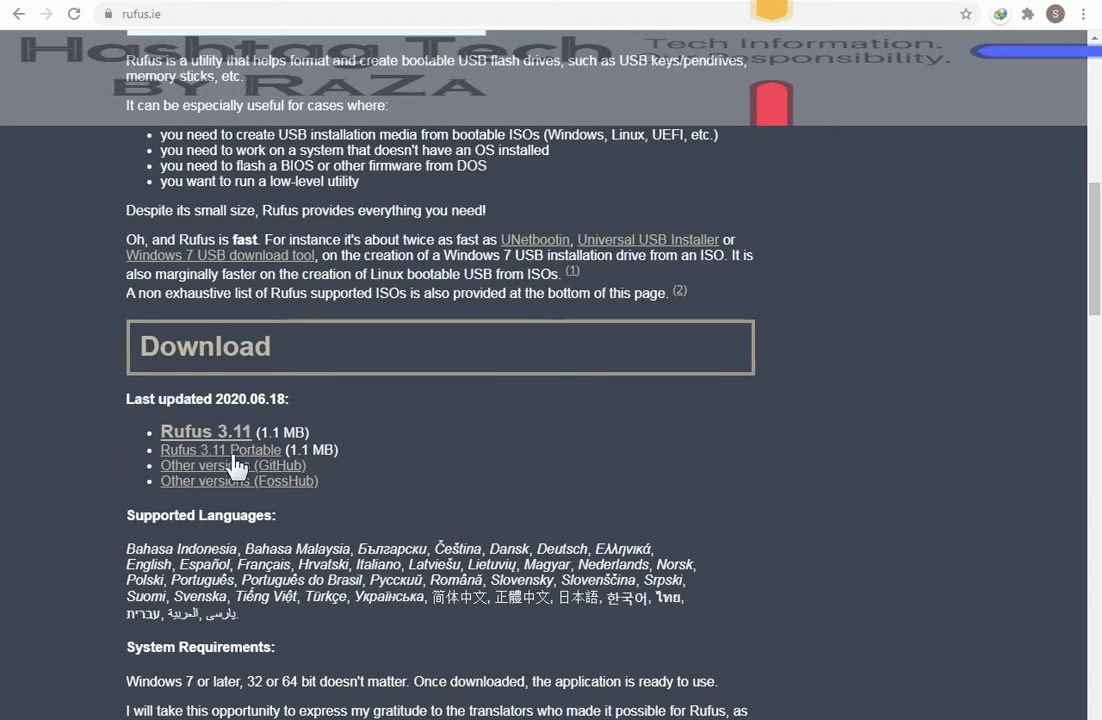
click(180, 436)
drag(180, 445, 310, 438)
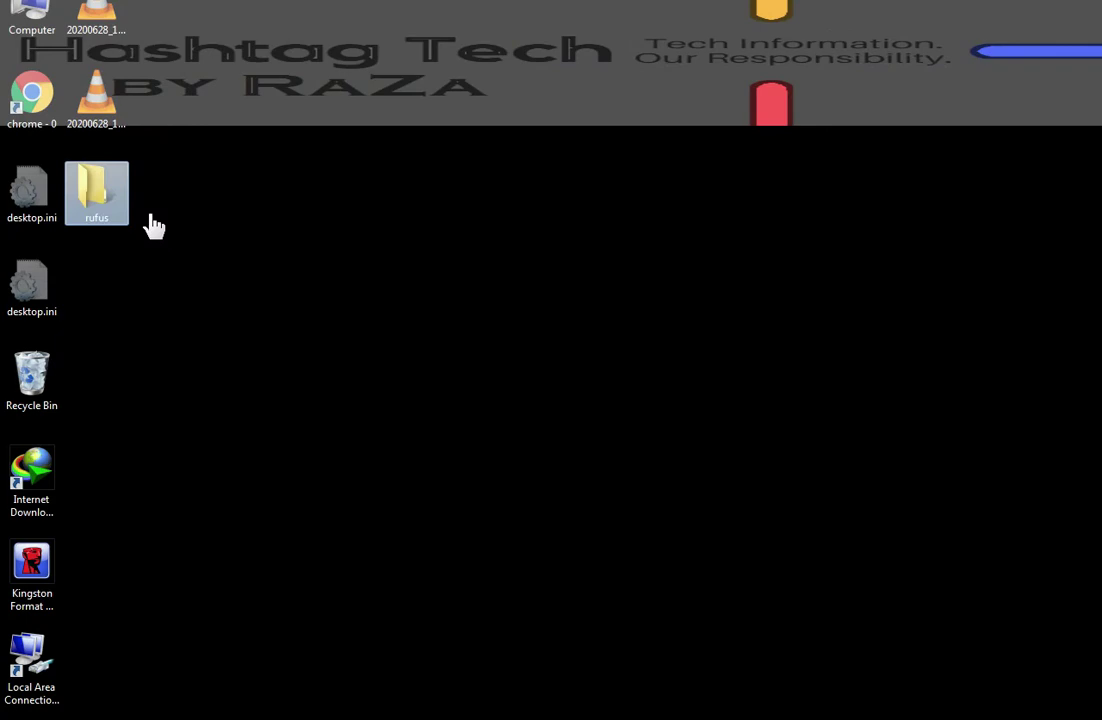
Open the rufus folder on the desktop in a maximized window and run rufus-3.6.exe.
double_click(93, 188)
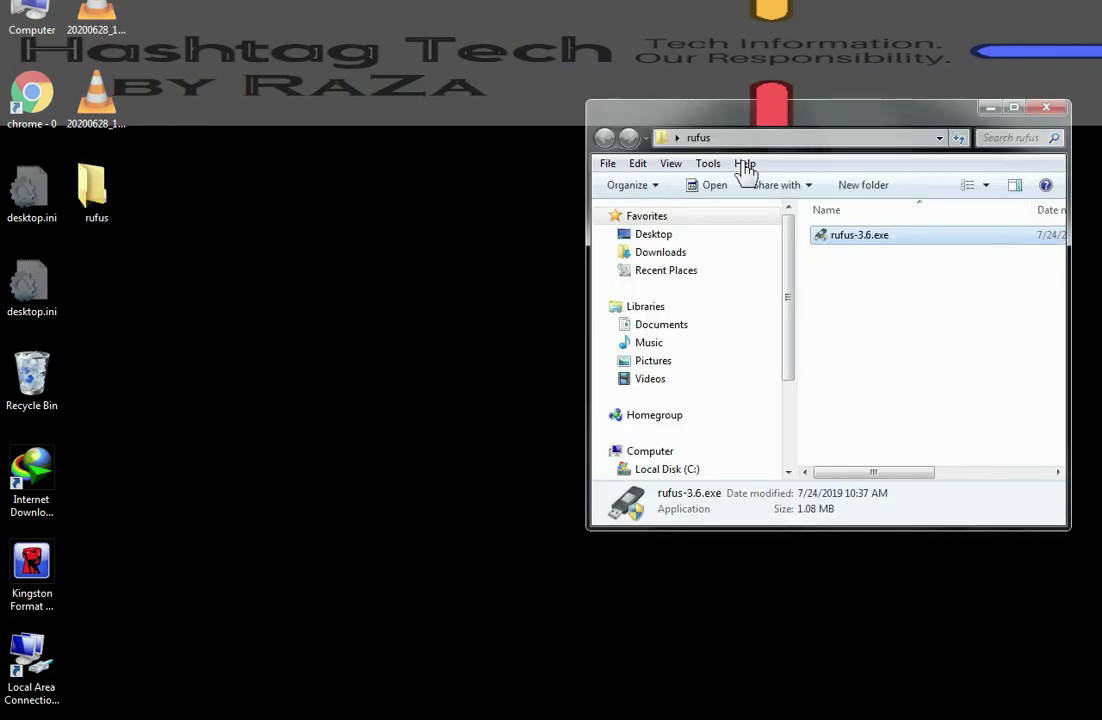
double_click(846, 112)
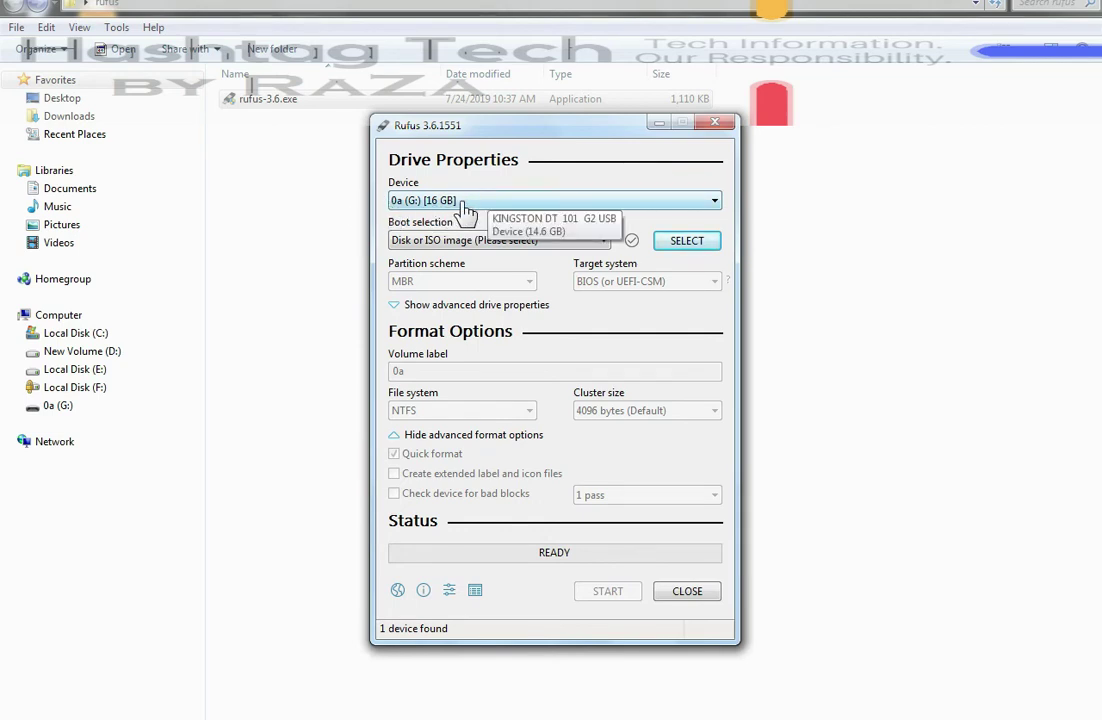
Rename the removable drive 0a (G:) to "windows 7" through its properties.
click(60, 412)
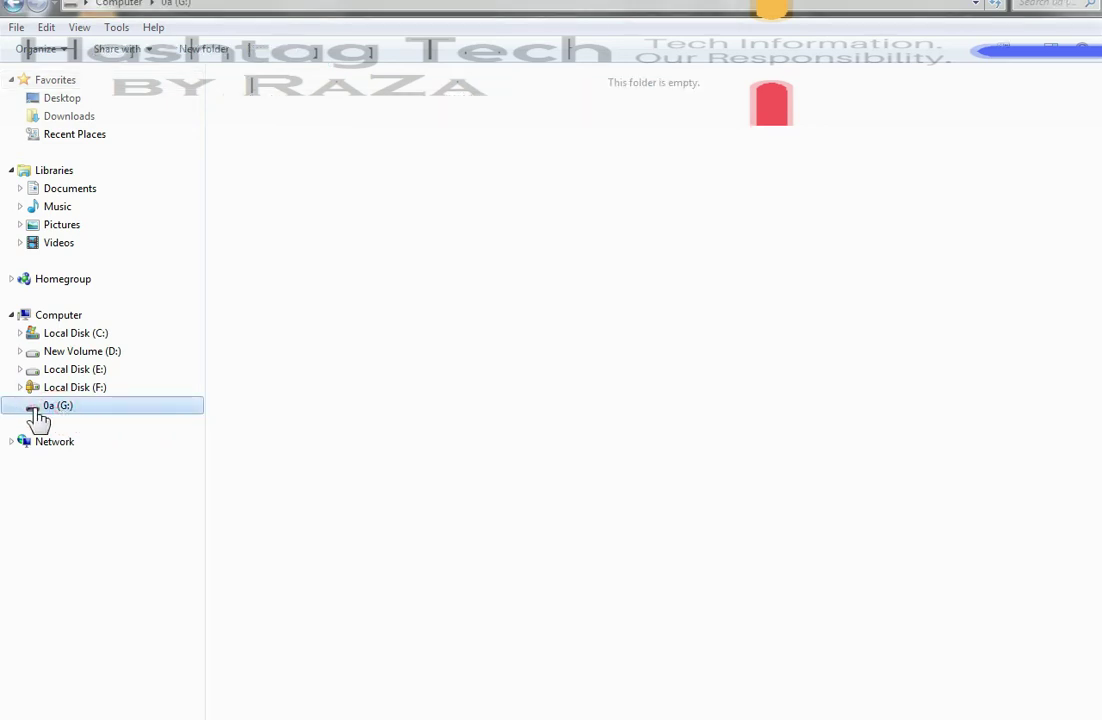
right_click(330, 327)
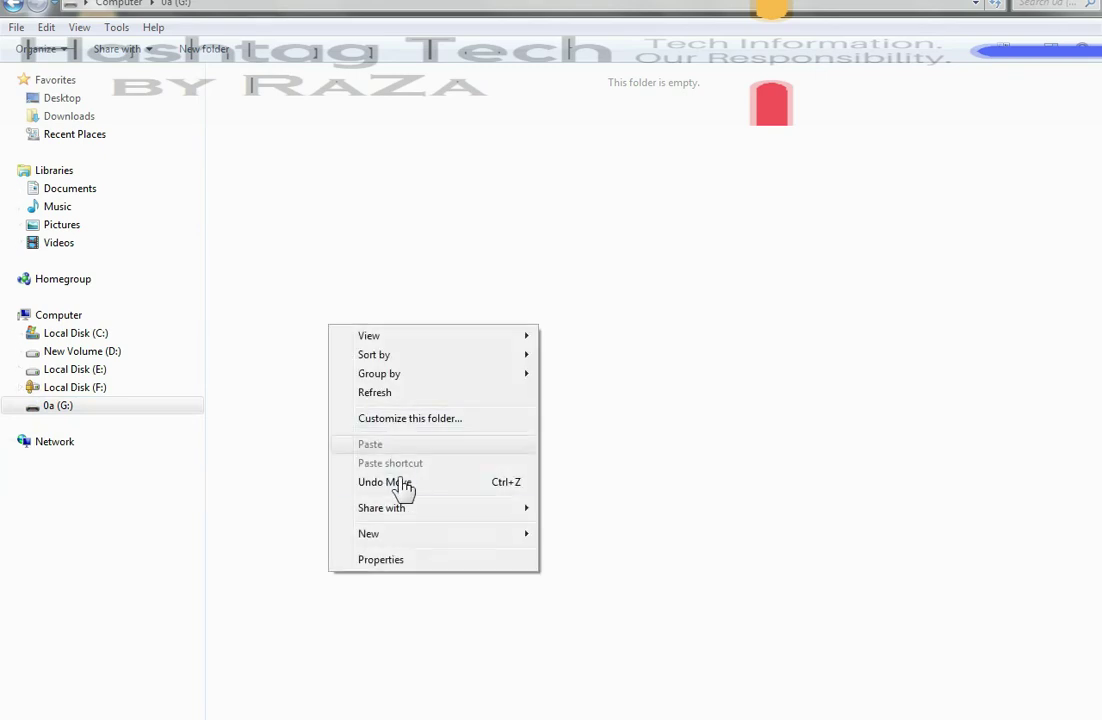
click(390, 560)
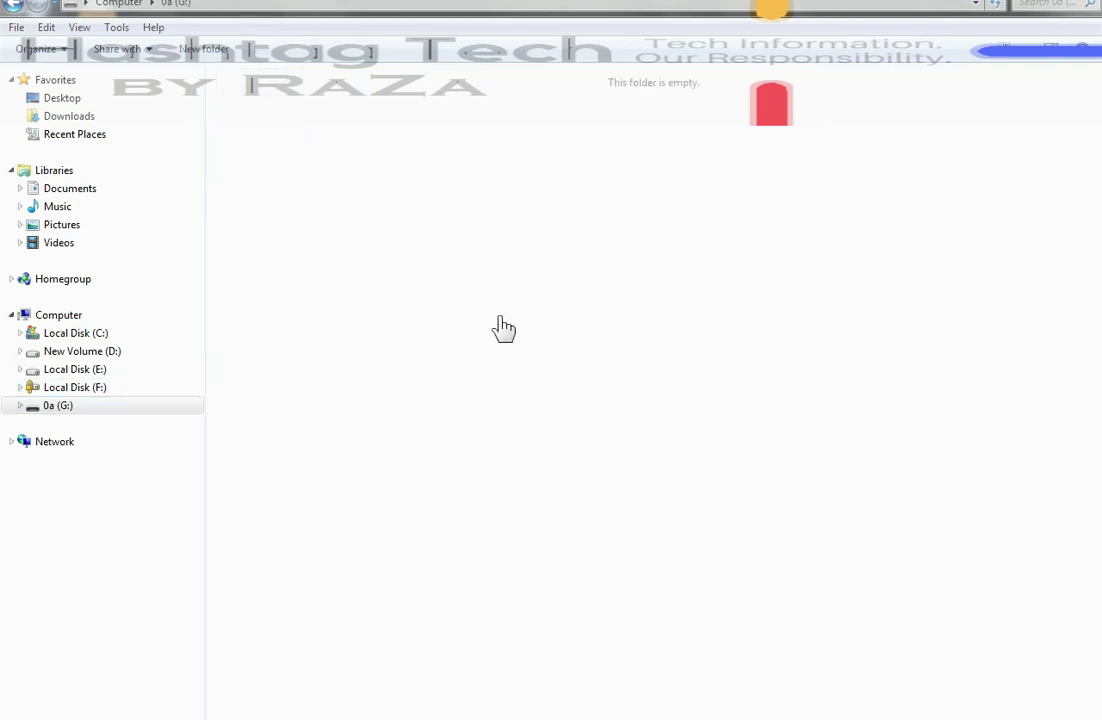
right_click(364, 368)
click(492, 598)
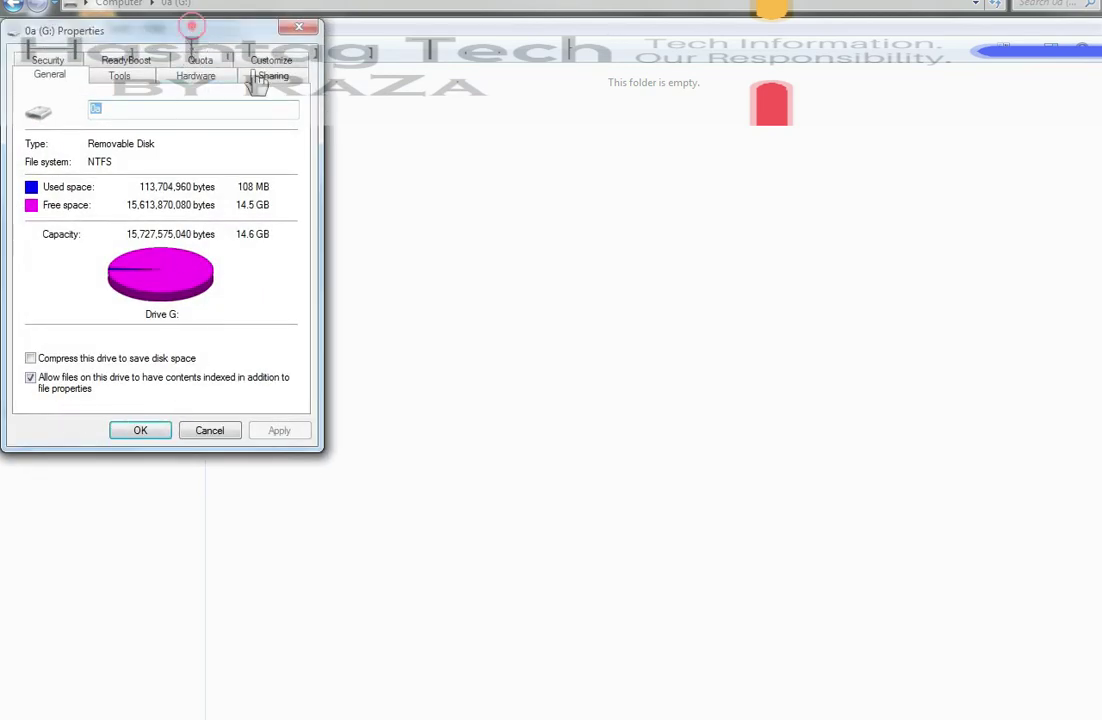
drag(196, 31, 408, 184)
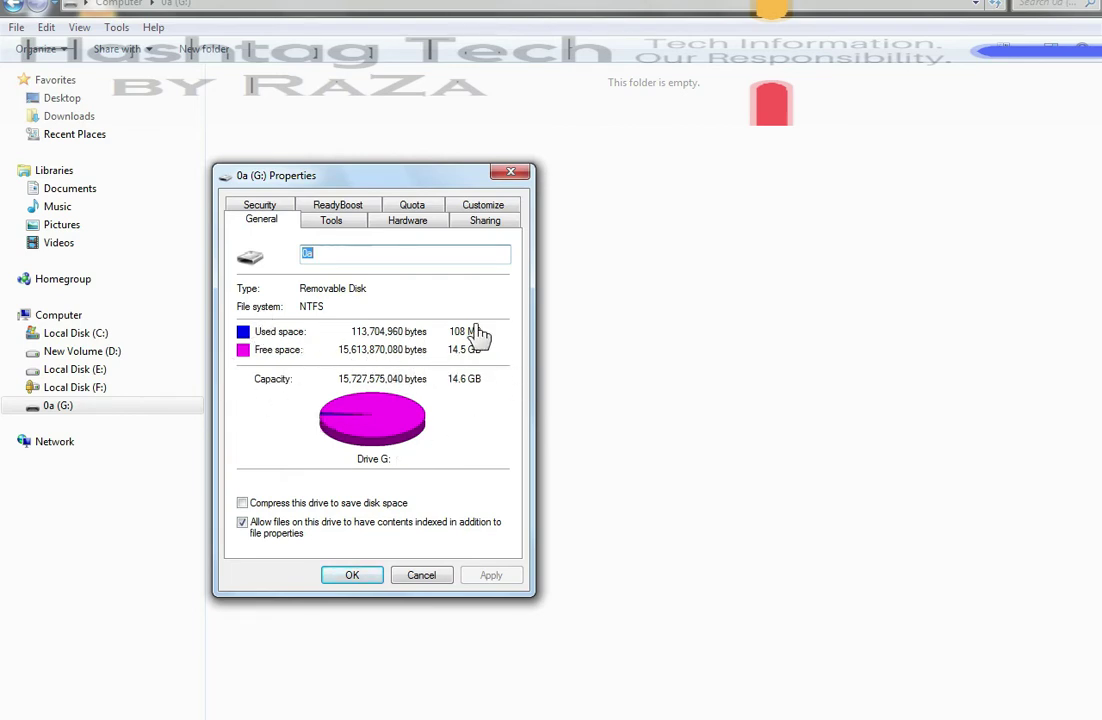
click(346, 254)
text(w)
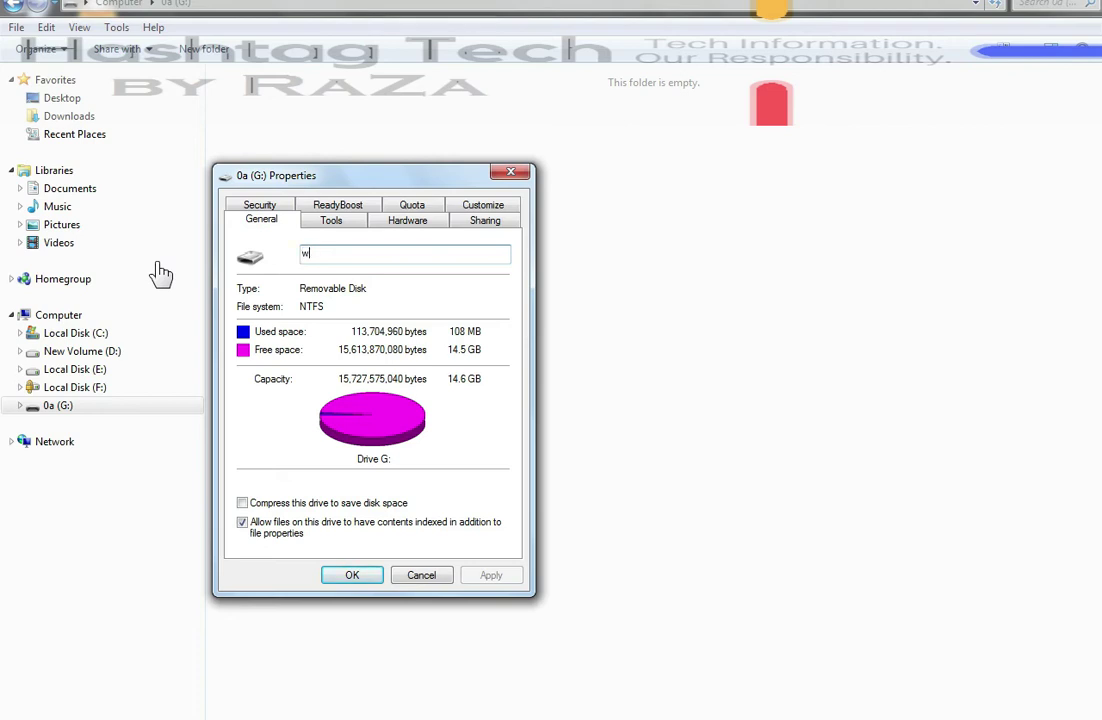
text(indows 7)
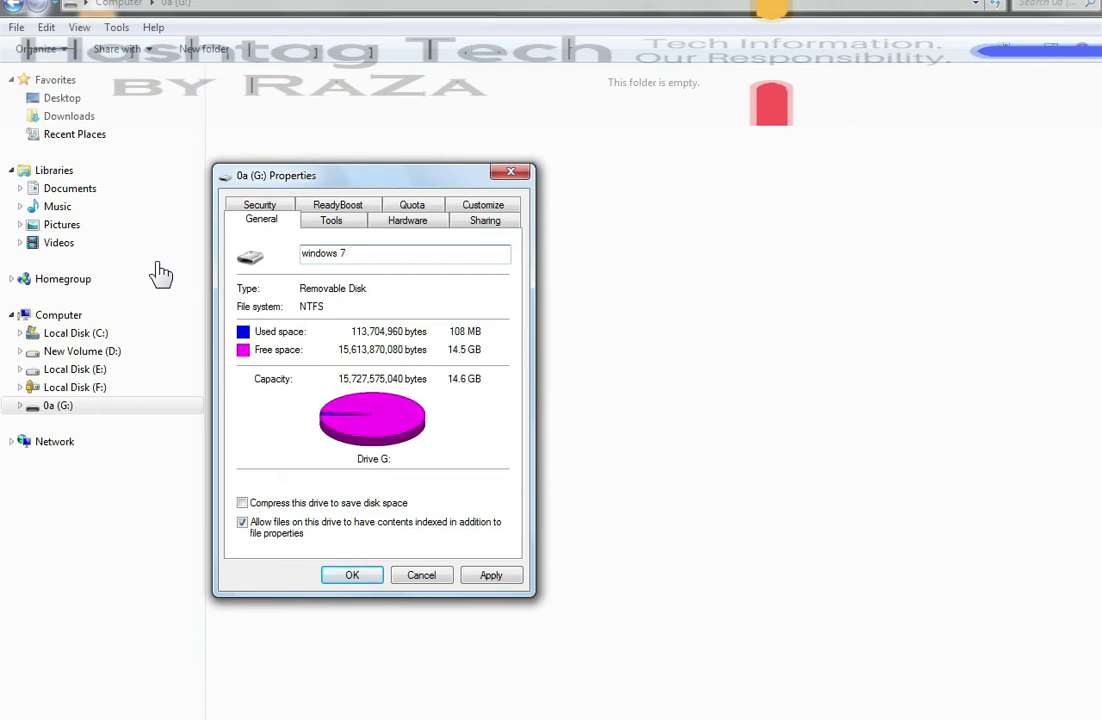
click(491, 578)
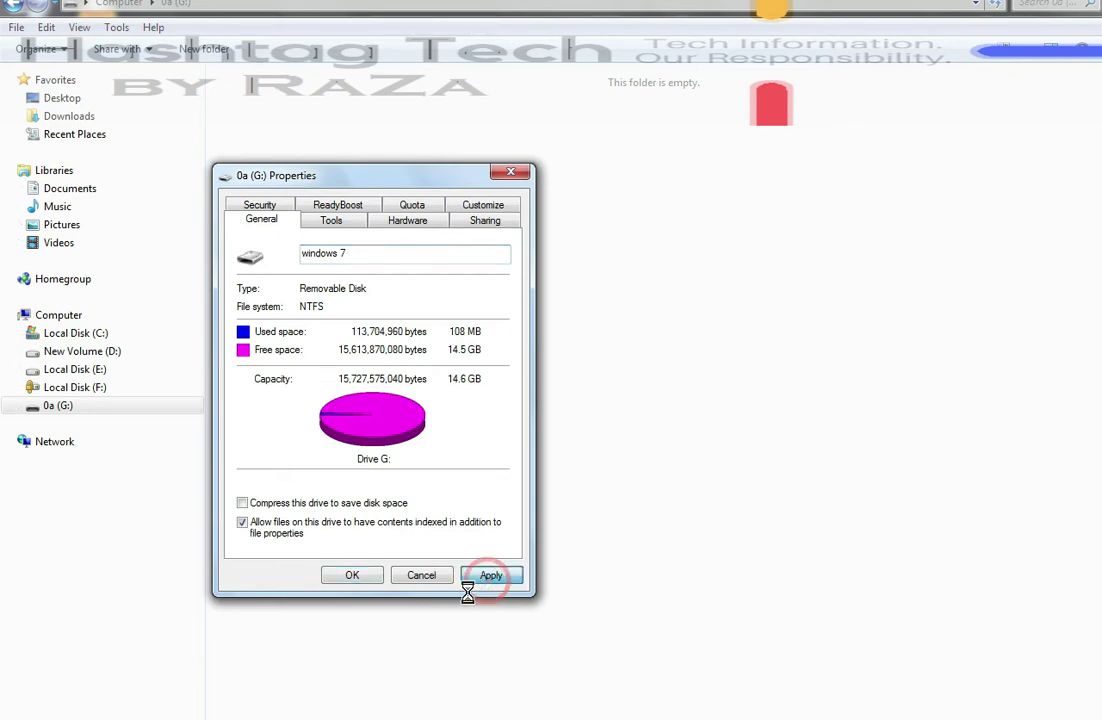
click(345, 578)
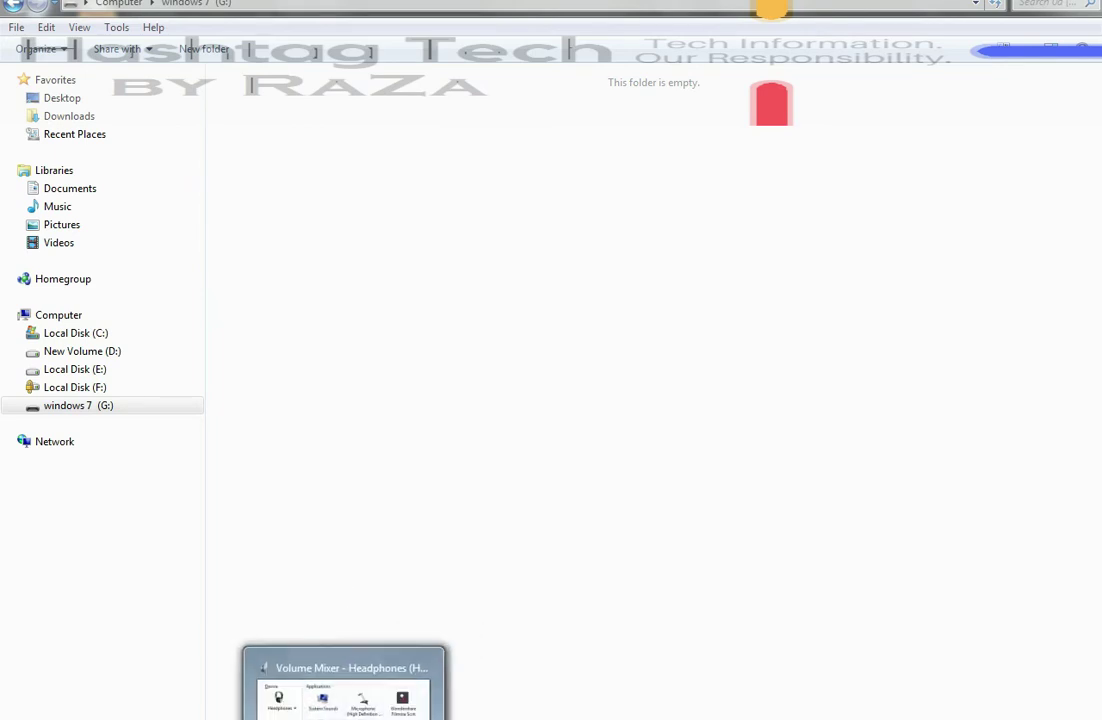
Switch back to Rufus, keep 0a (G:) [16 GB] as the device and load Windows7.Pro.x64.iso as the boot image.
click(355, 700)
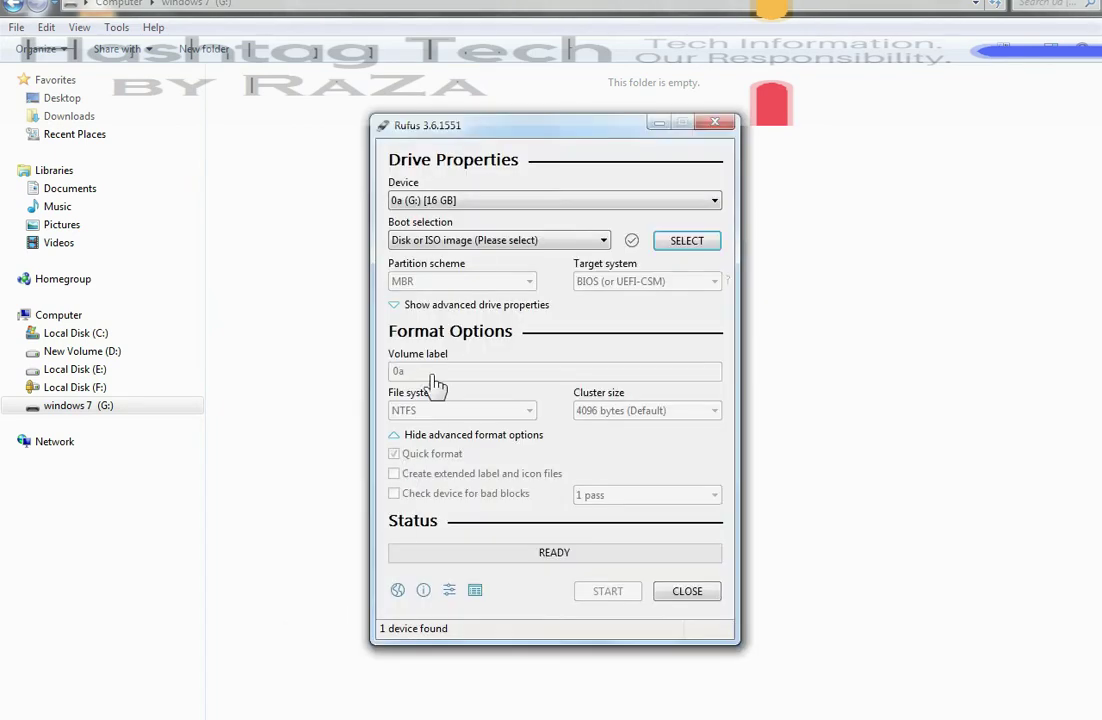
click(510, 201)
click(512, 215)
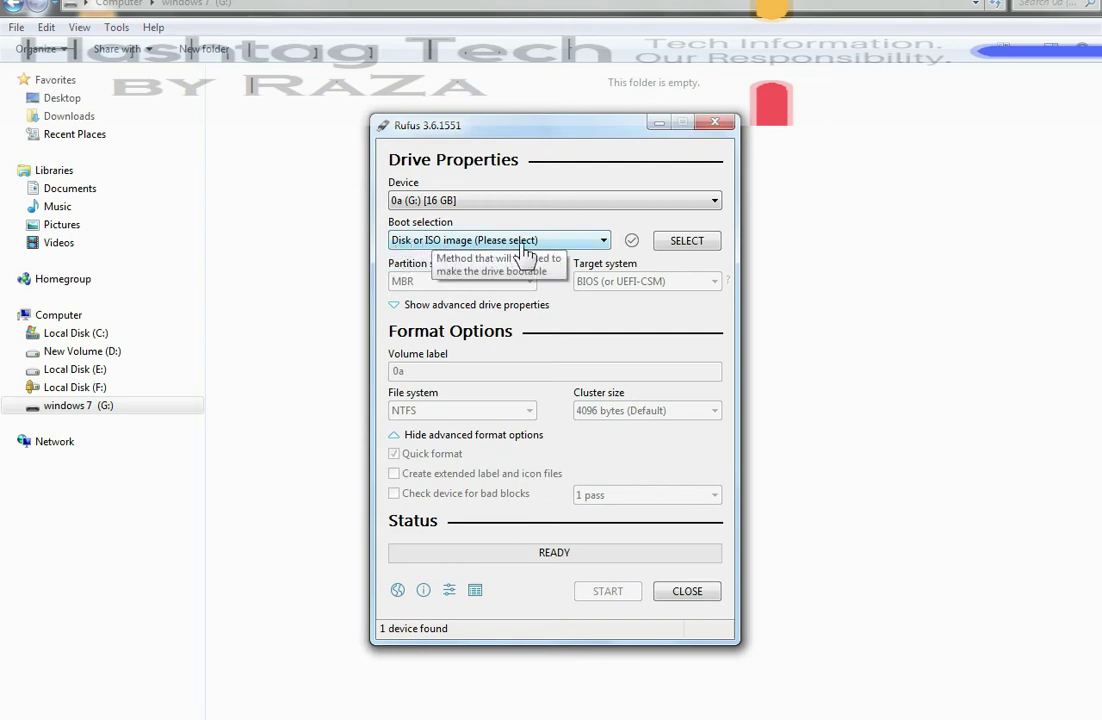
click(684, 242)
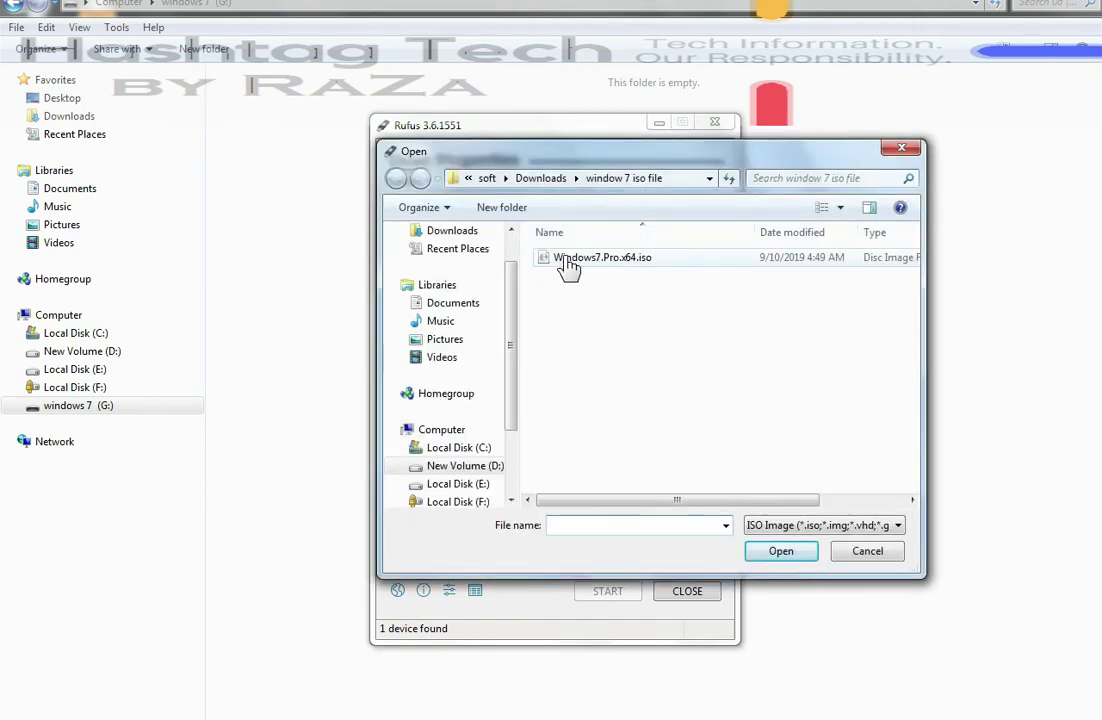
double_click(628, 262)
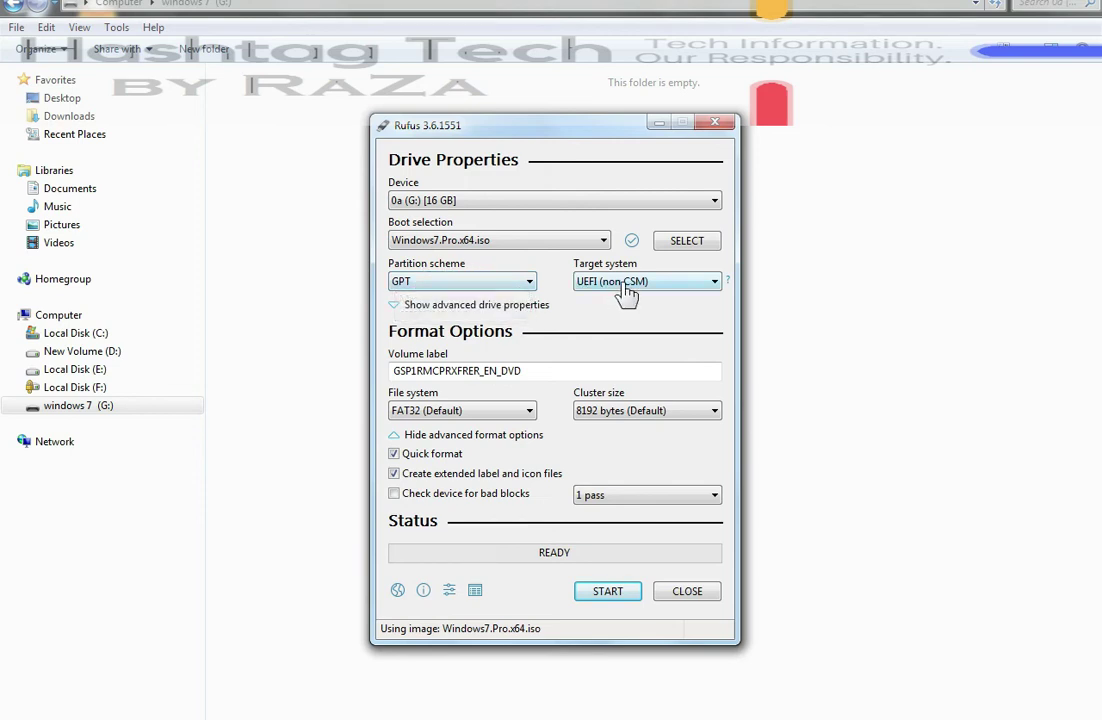
Set the partition scheme to MBR for the BIOS (or UEFI-CSM) target system.
click(477, 283)
click(467, 282)
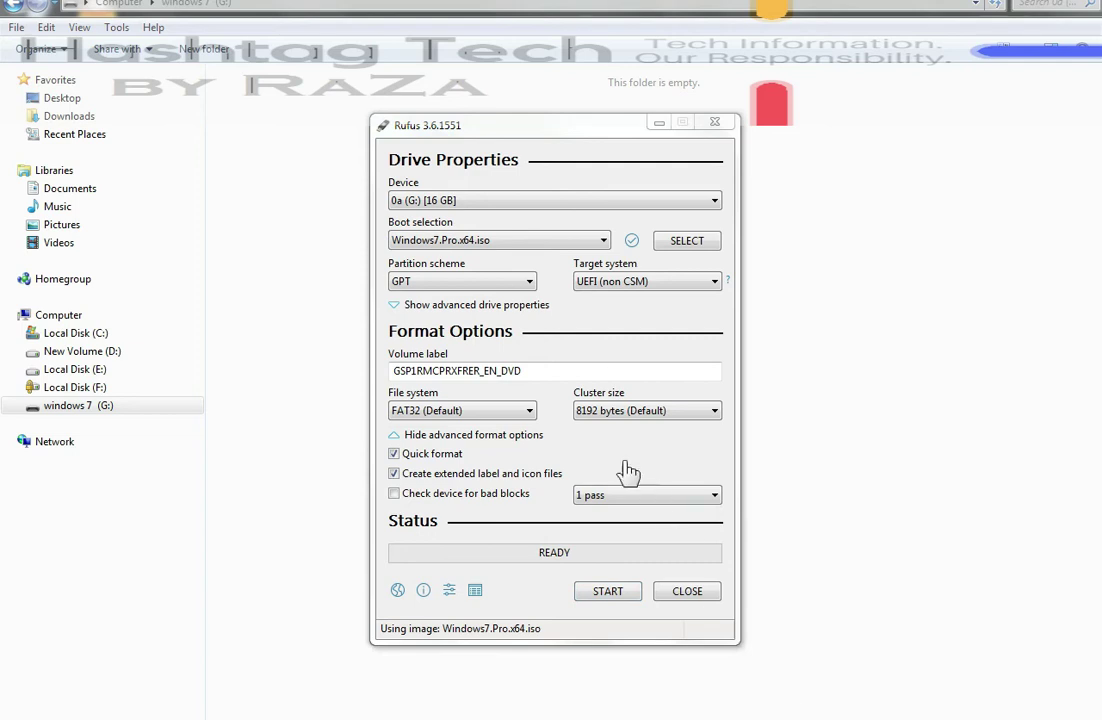
click(490, 284)
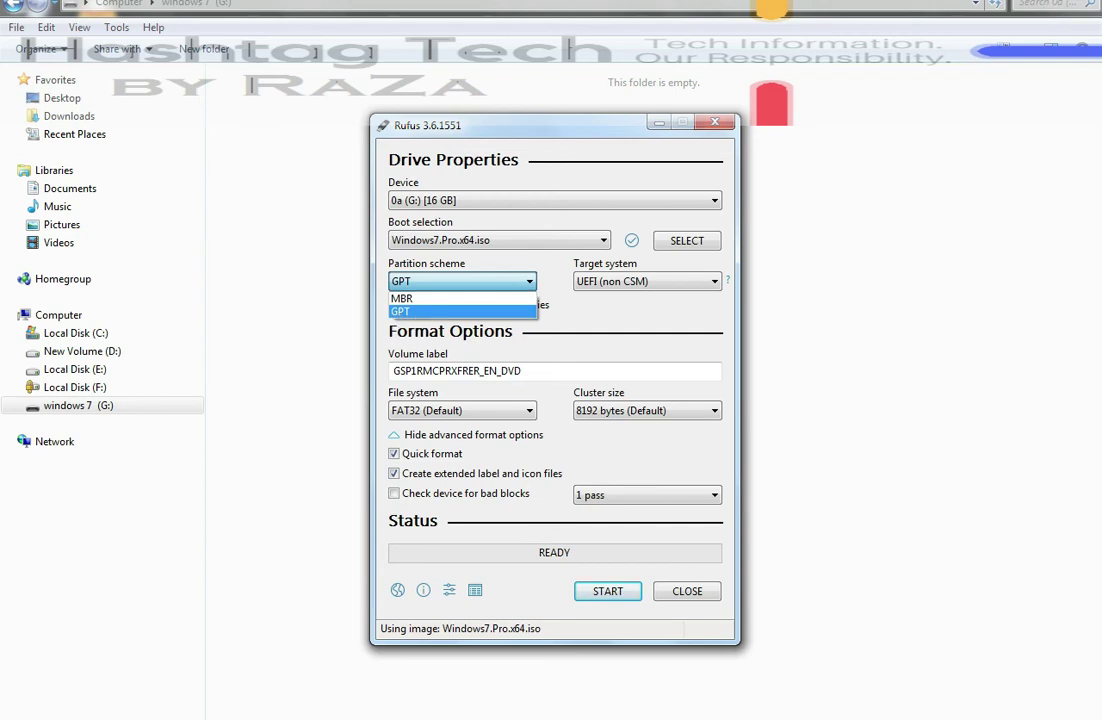
key(Return)
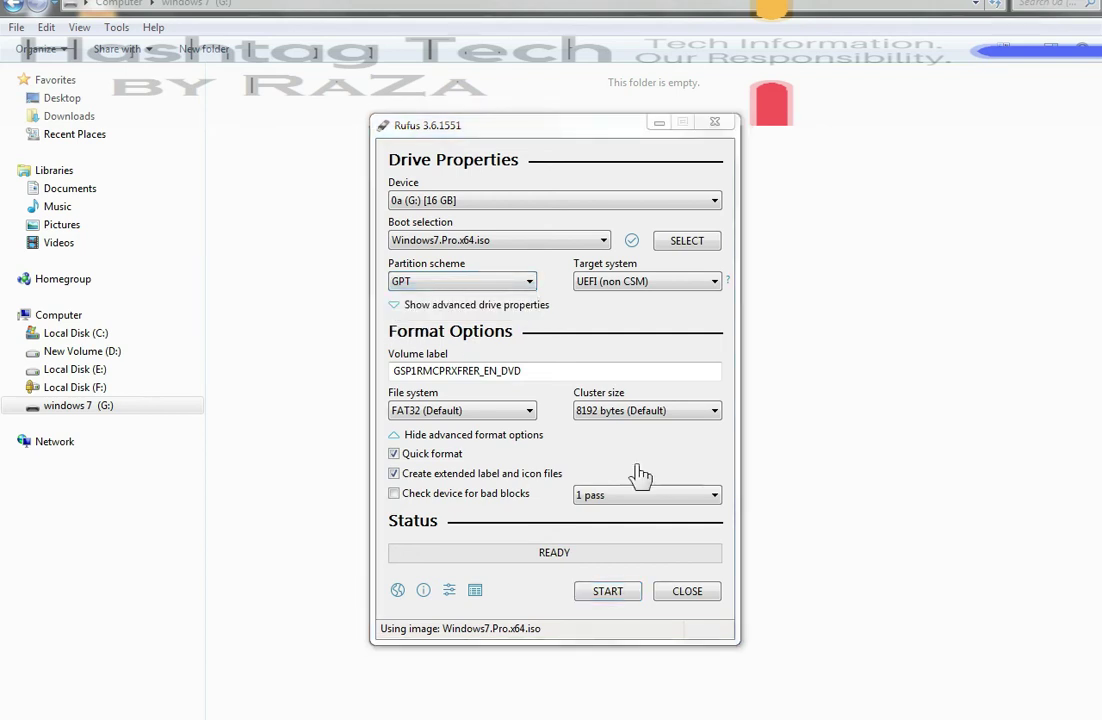
click(505, 285)
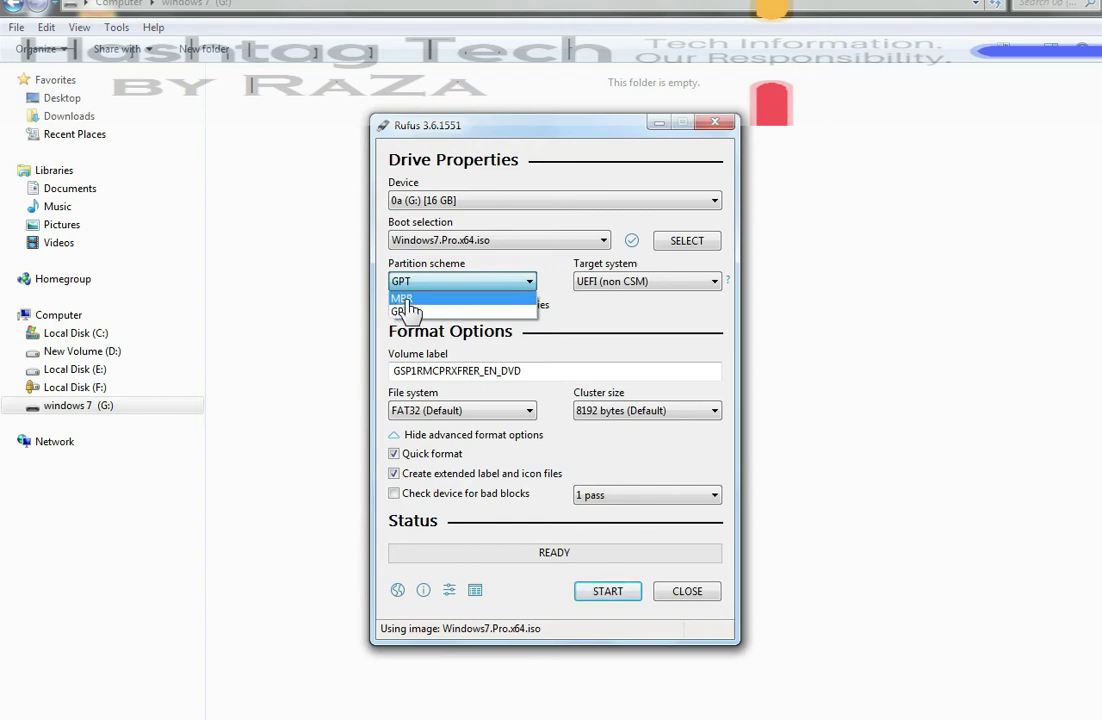
click(405, 299)
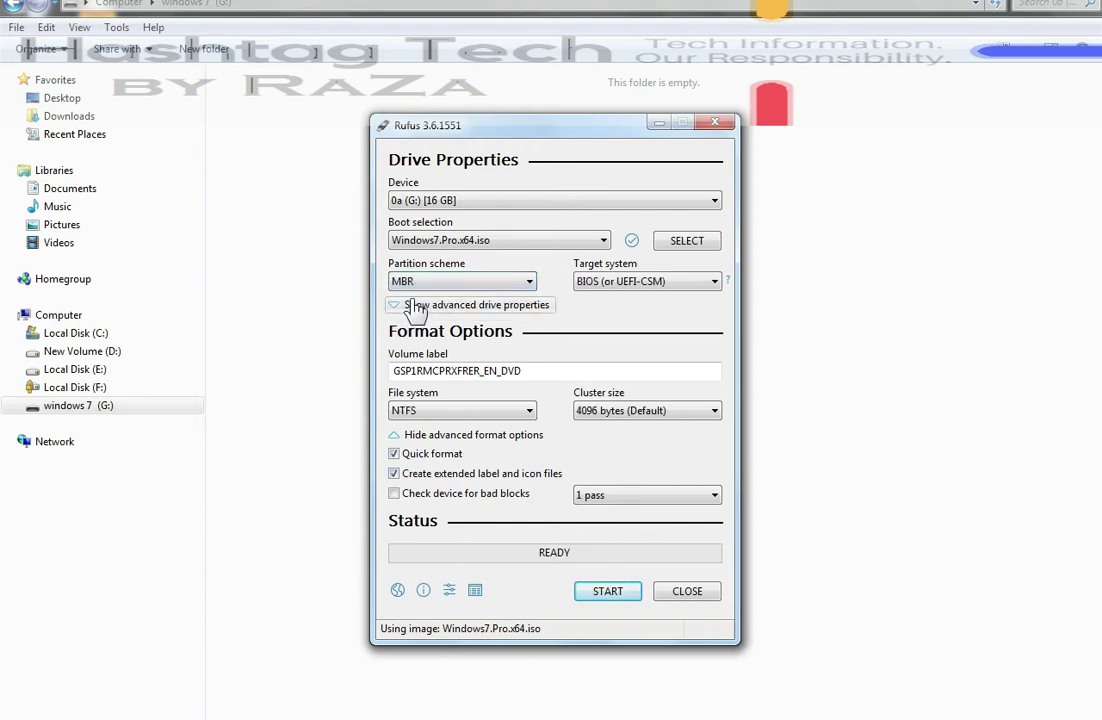
click(512, 284)
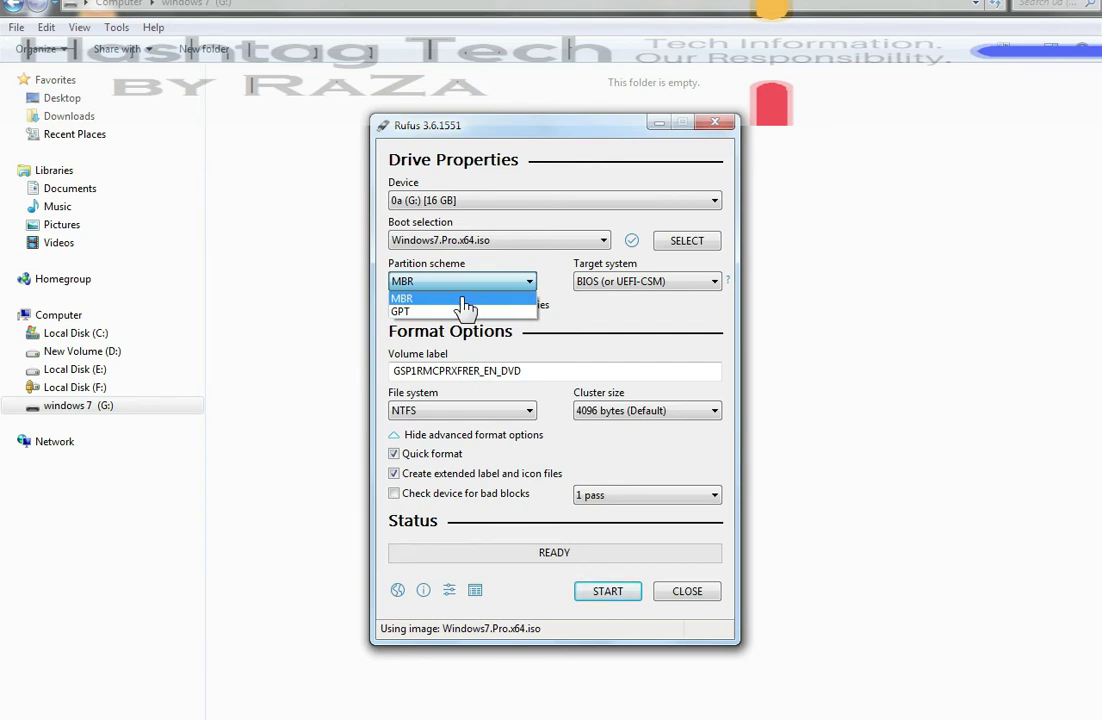
click(464, 299)
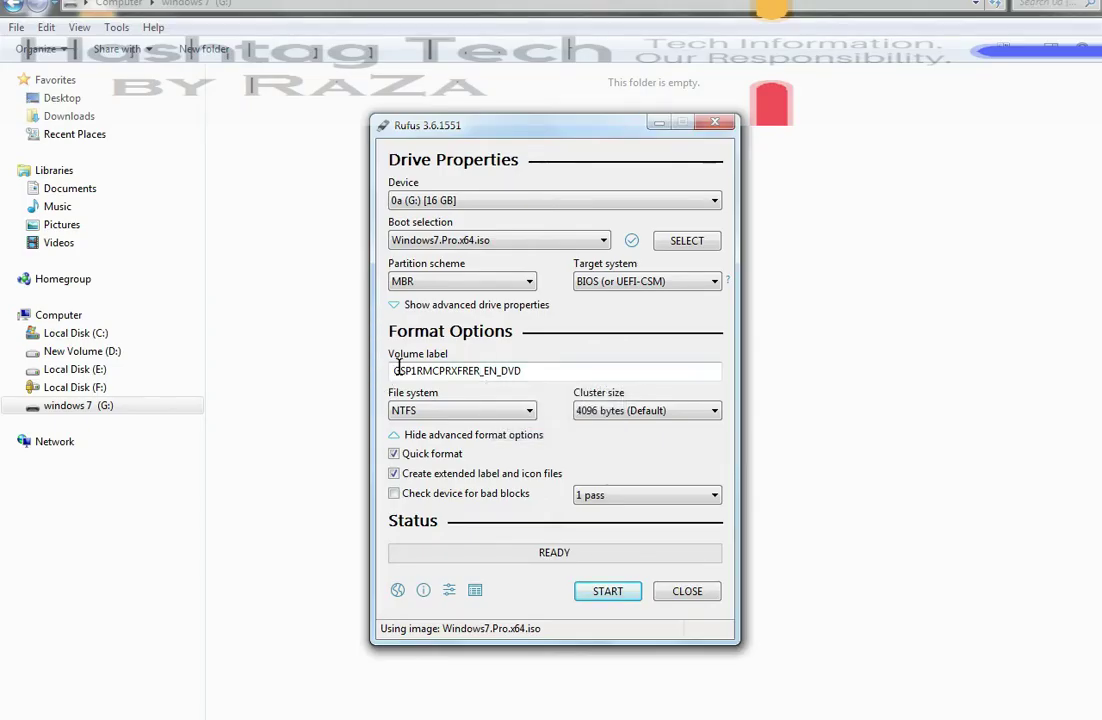
Set the volume label to "windows 7 pro", keeping the NTFS file system and the default cluster size of 4096 bytes.
drag(398, 370, 279, 368)
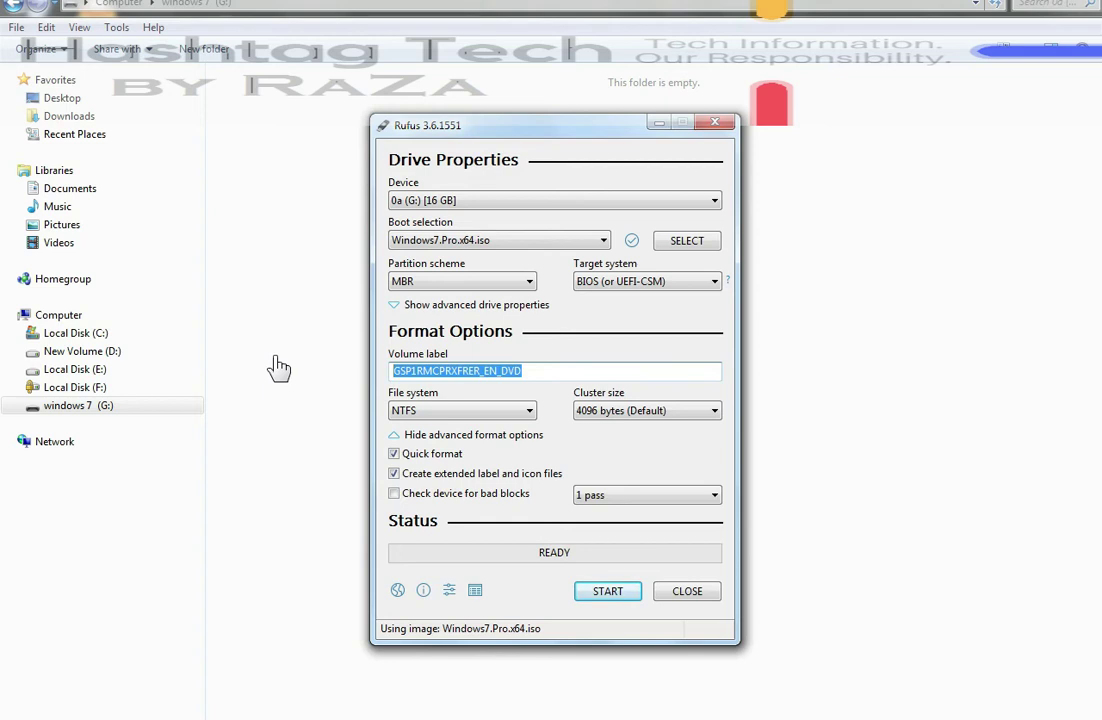
text(windows 7 pro)
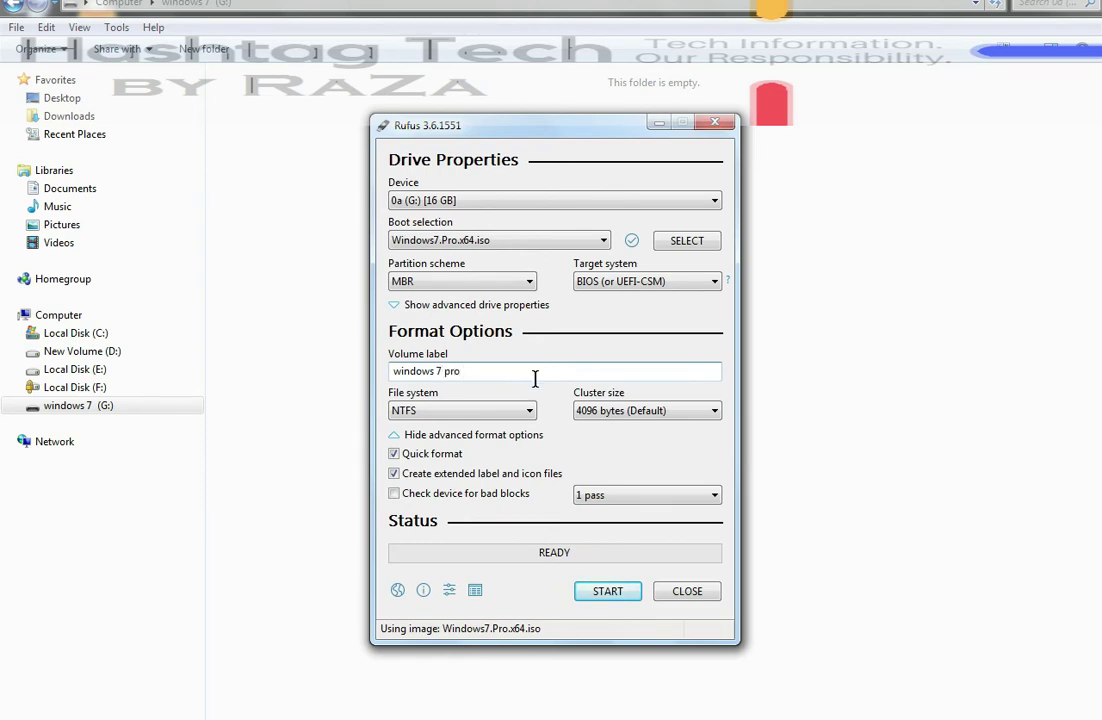
click(467, 420)
click(467, 420)
click(630, 418)
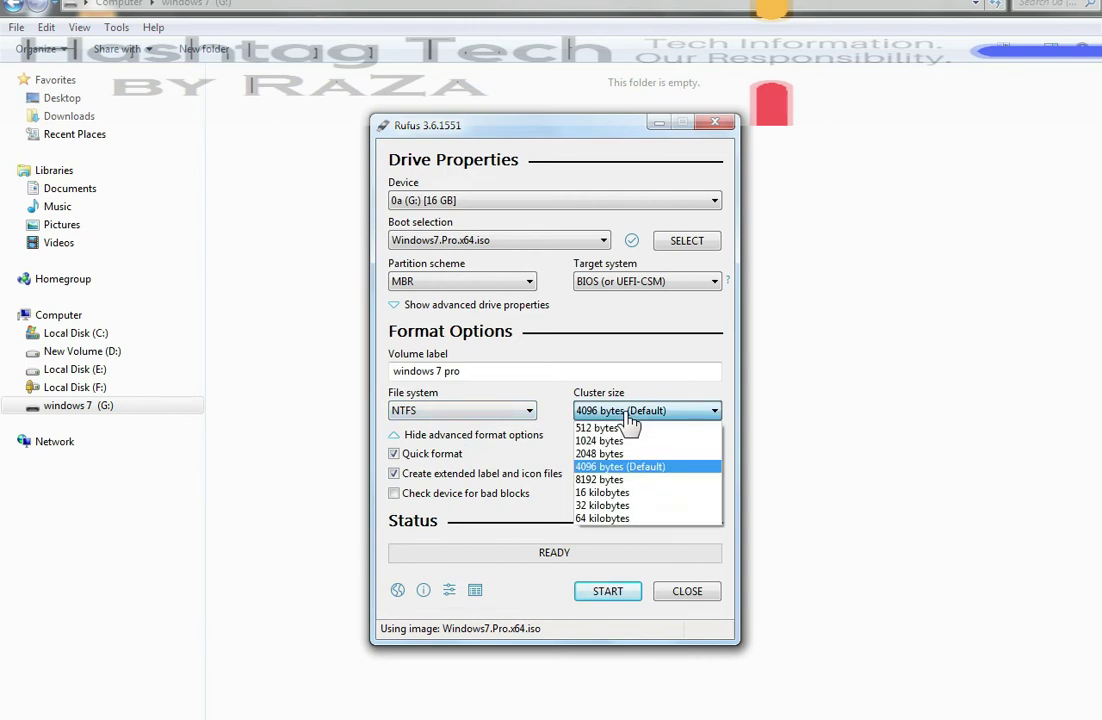
click(628, 416)
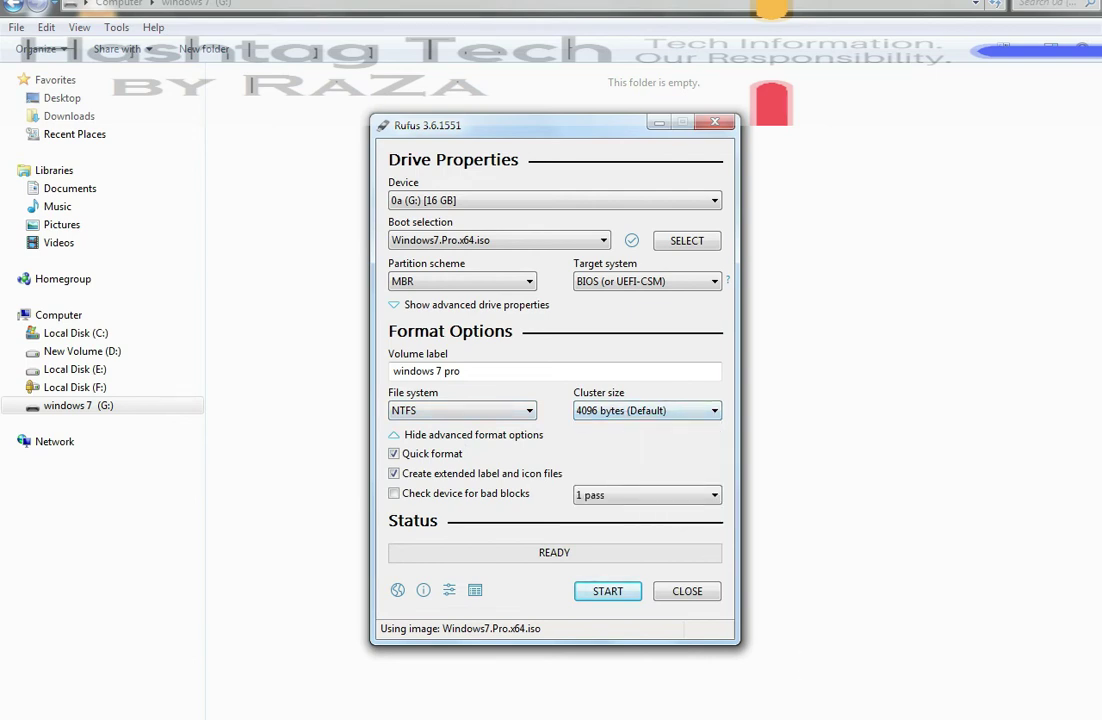
click(595, 418)
click(590, 414)
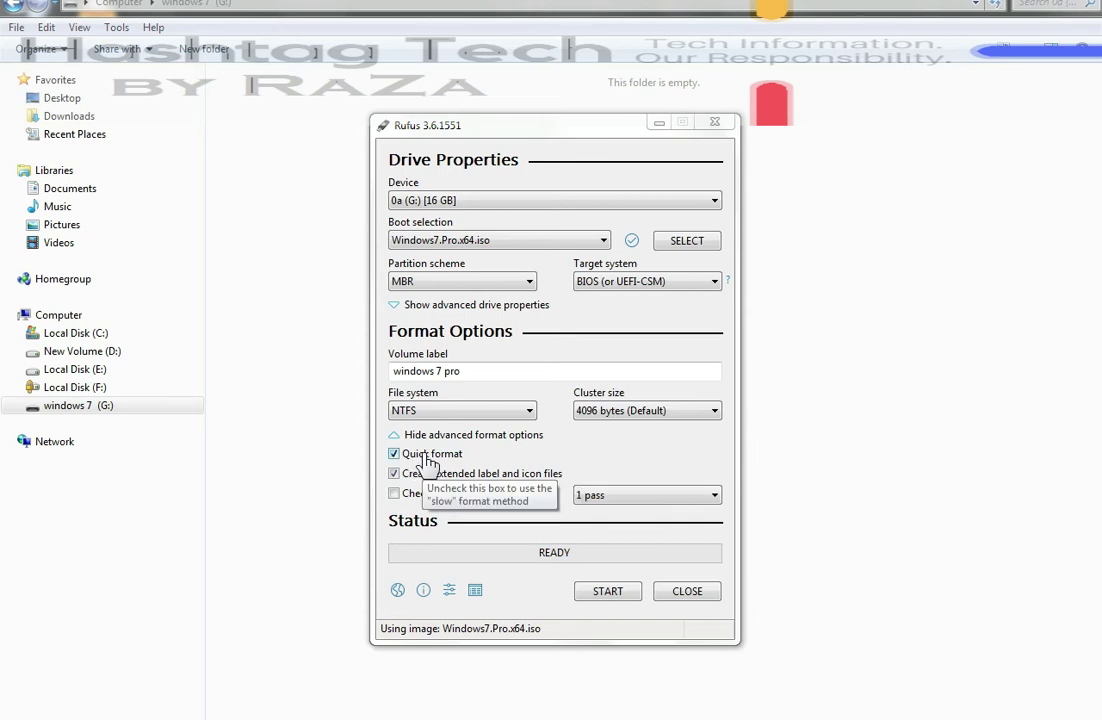
Turn off quick format, start writing the USB drive and accept that all data on 0a (G:) is destroyed.
click(432, 462)
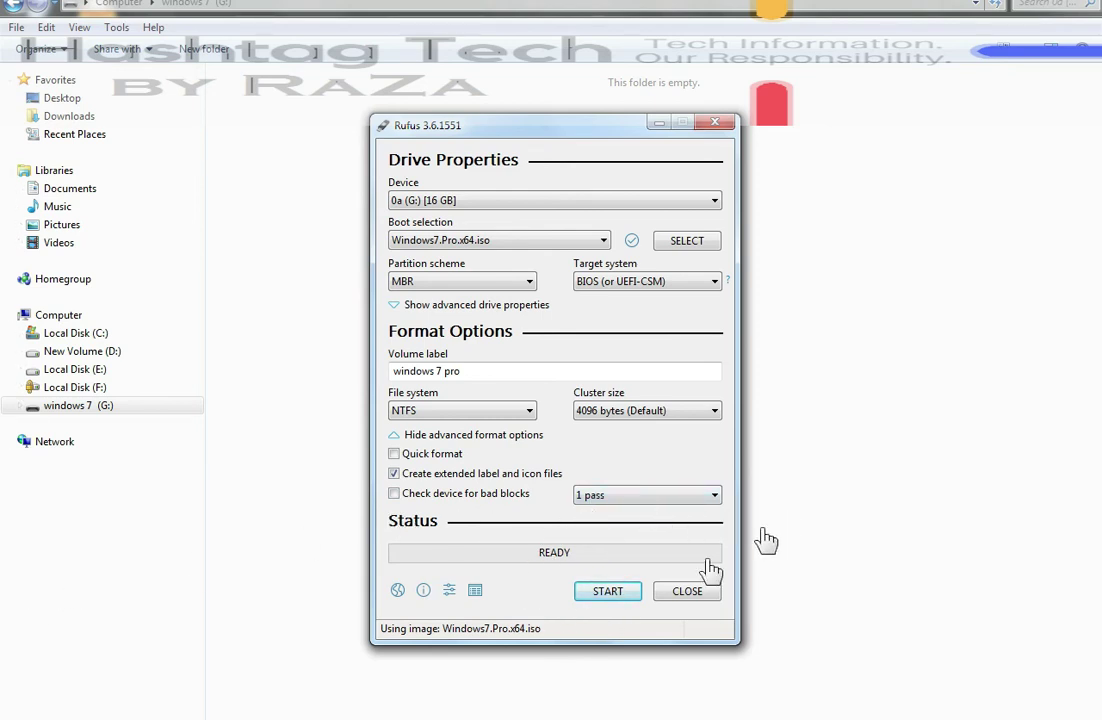
click(607, 600)
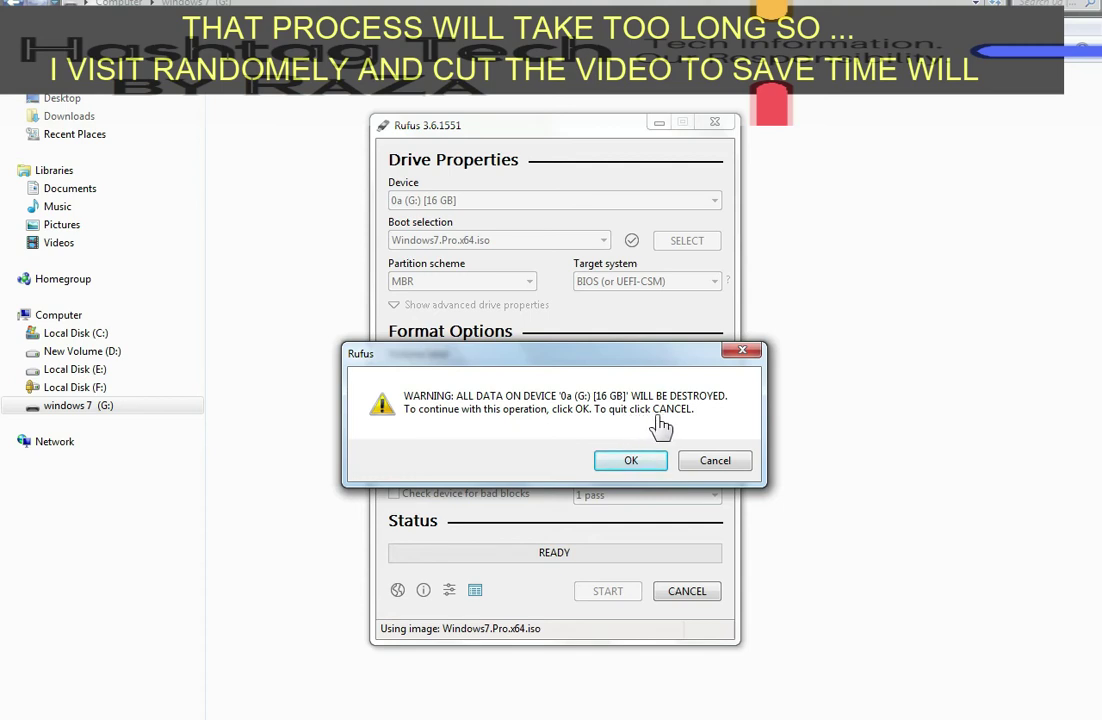
click(630, 470)
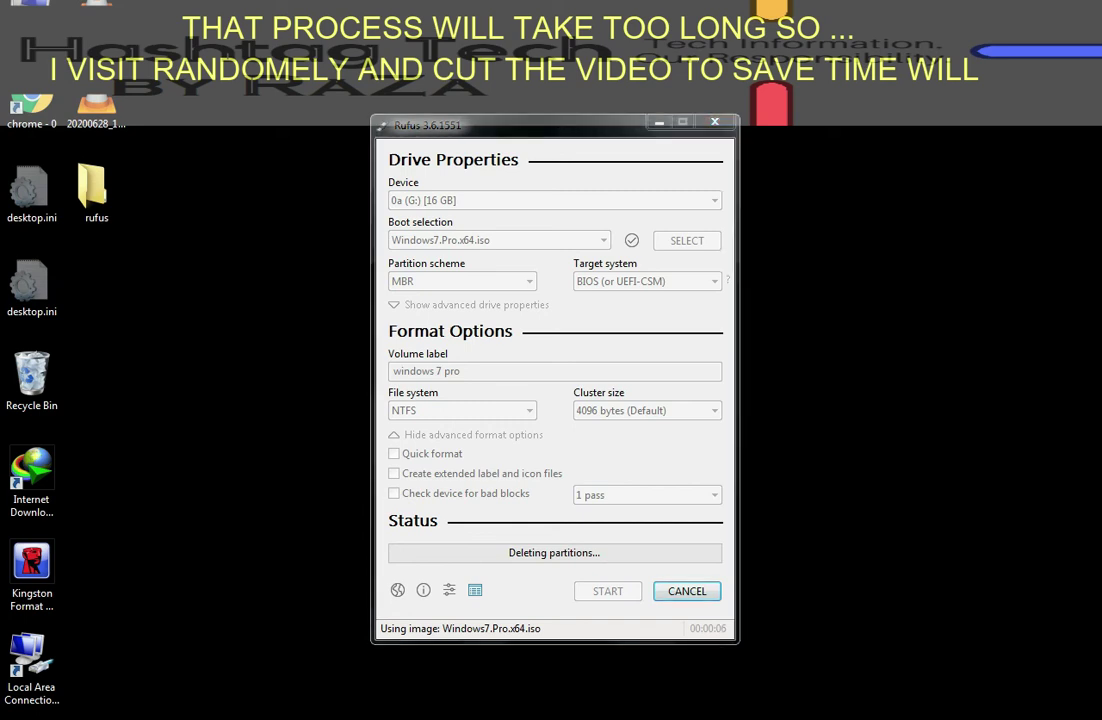
Switch to the browser, review the download steps and product key field on Microsoft's Windows 7 ISO page, and return to Rufus.
click(353, 688)
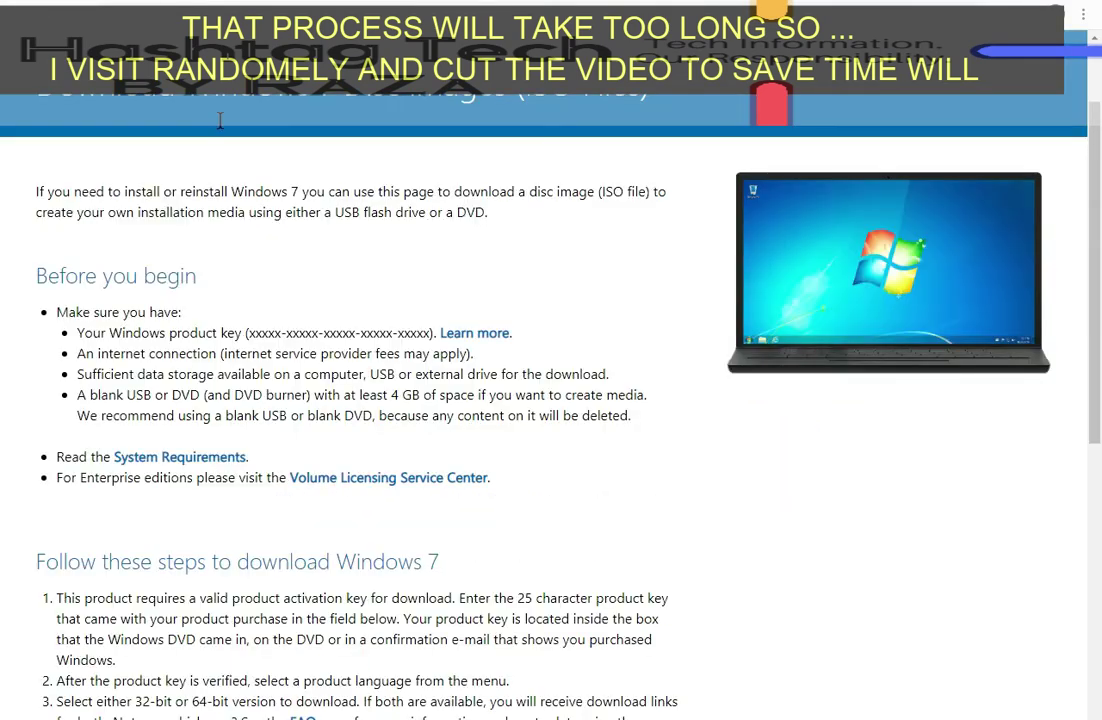
scroll(320, 308, down, 6)
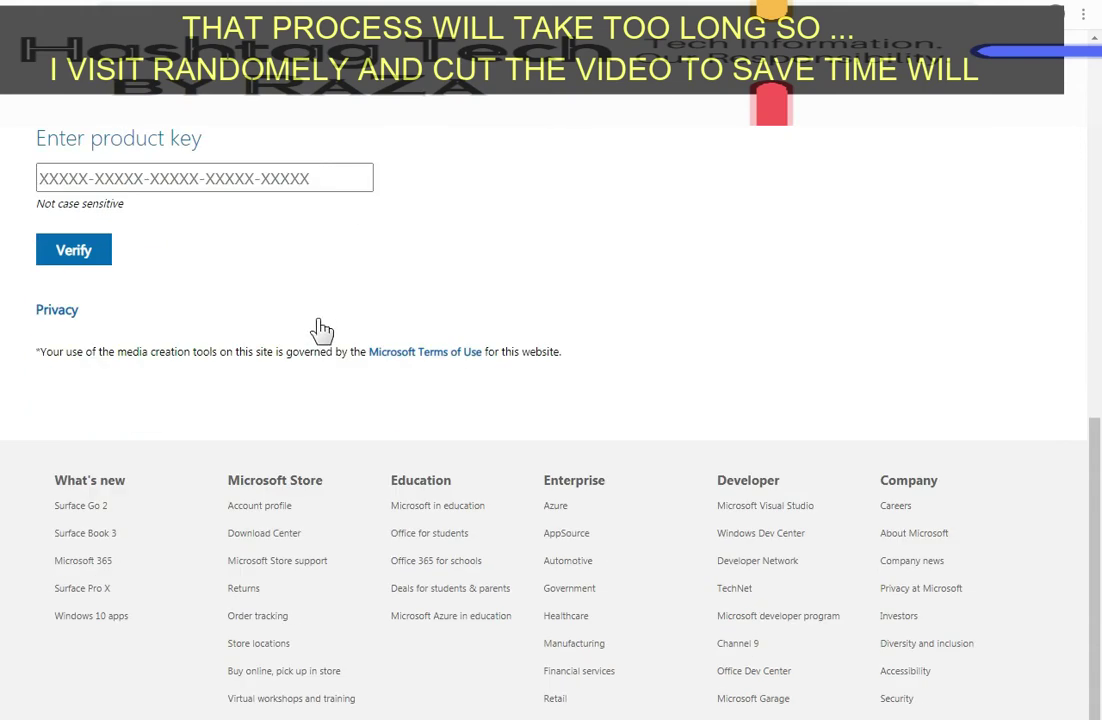
scroll(322, 360, up, 2)
scroll(322, 359, up, 1)
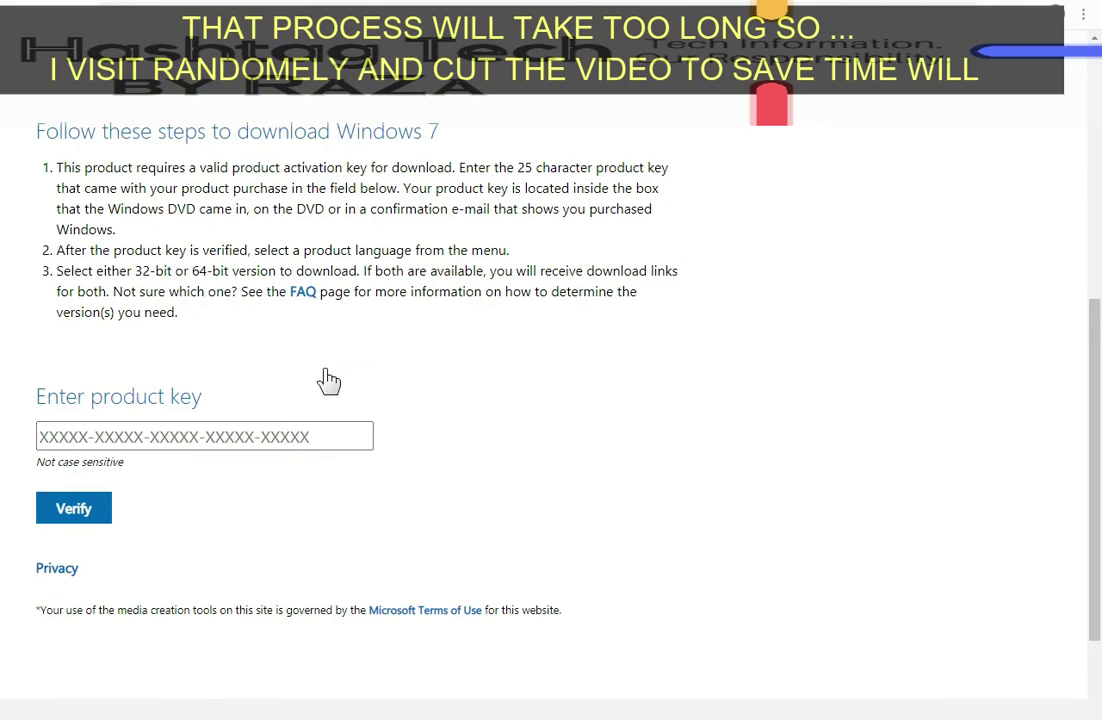
scroll(372, 418, up, 2)
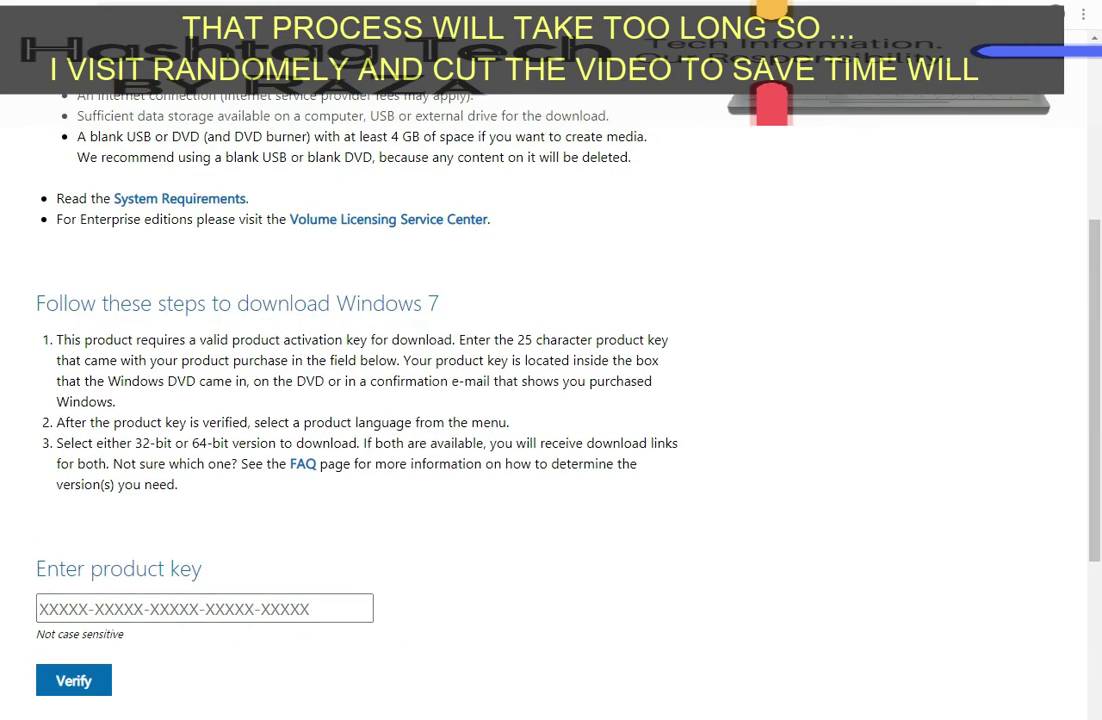
key(alt+Tab)
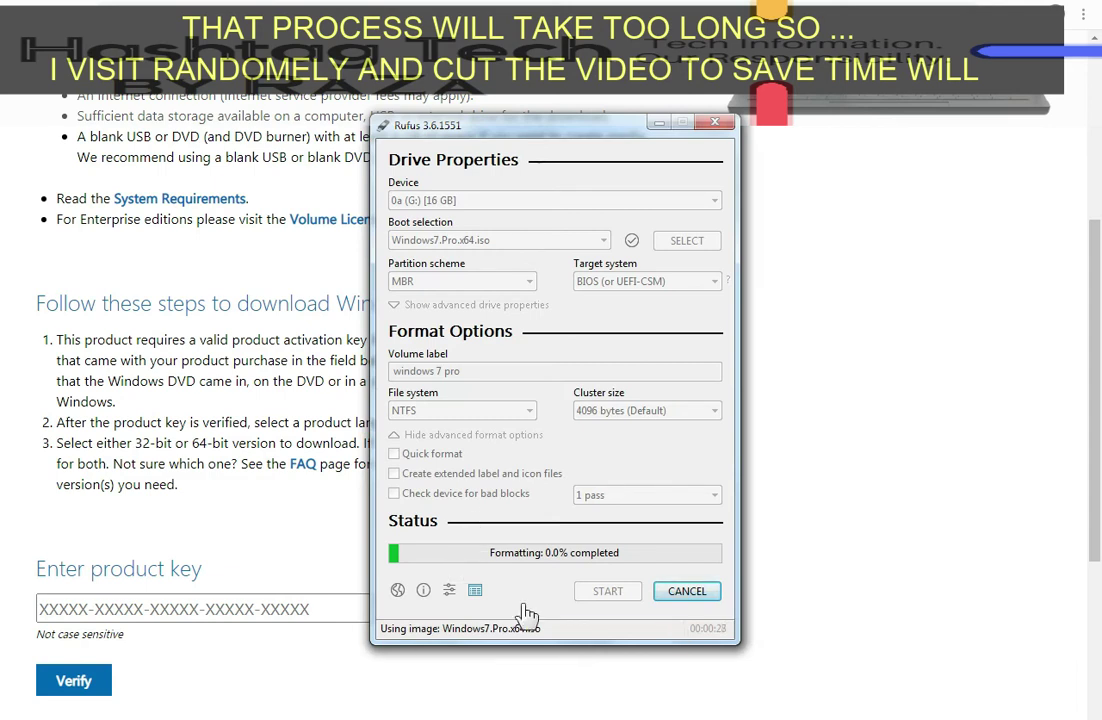